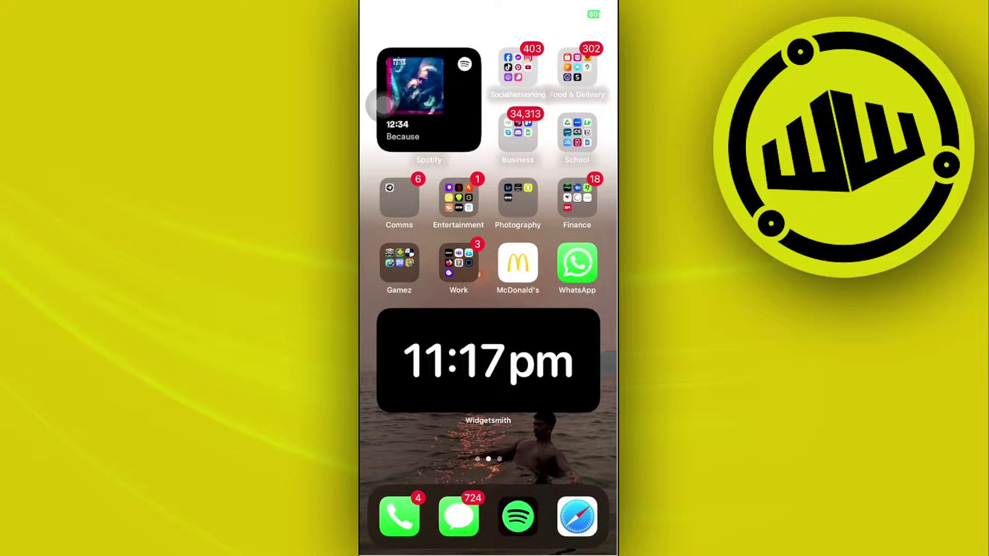
Launch Messenger from the Social Networking folder and switch to the How To Tutorials account.
click(518, 68)
click(487, 206)
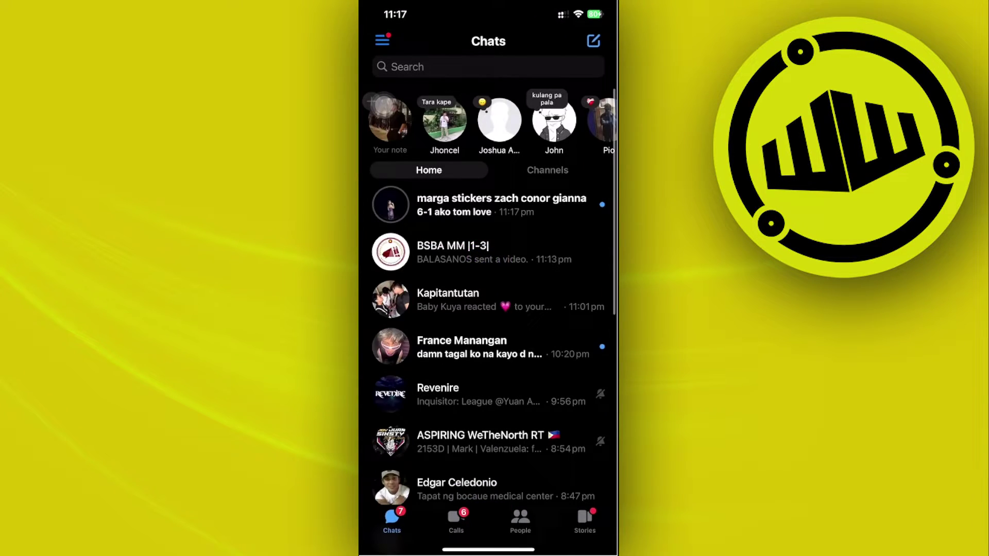
click(382, 40)
click(460, 39)
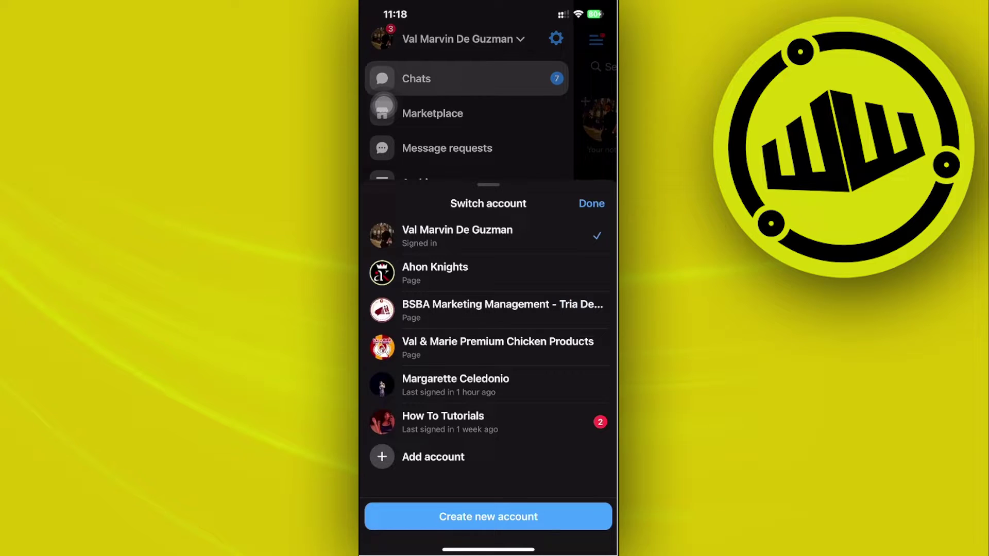
click(443, 422)
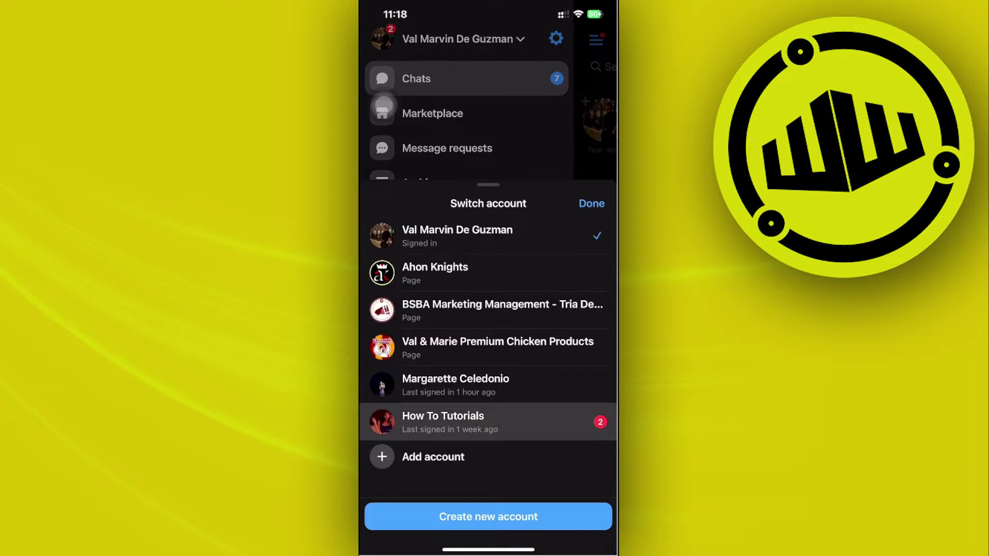
click(531, 327)
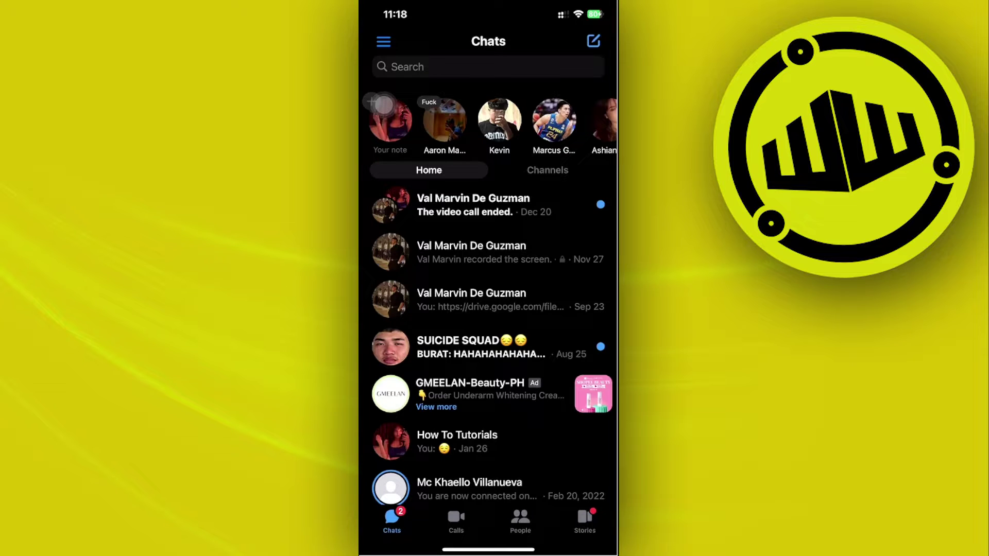
scroll(383, 104, down, 1)
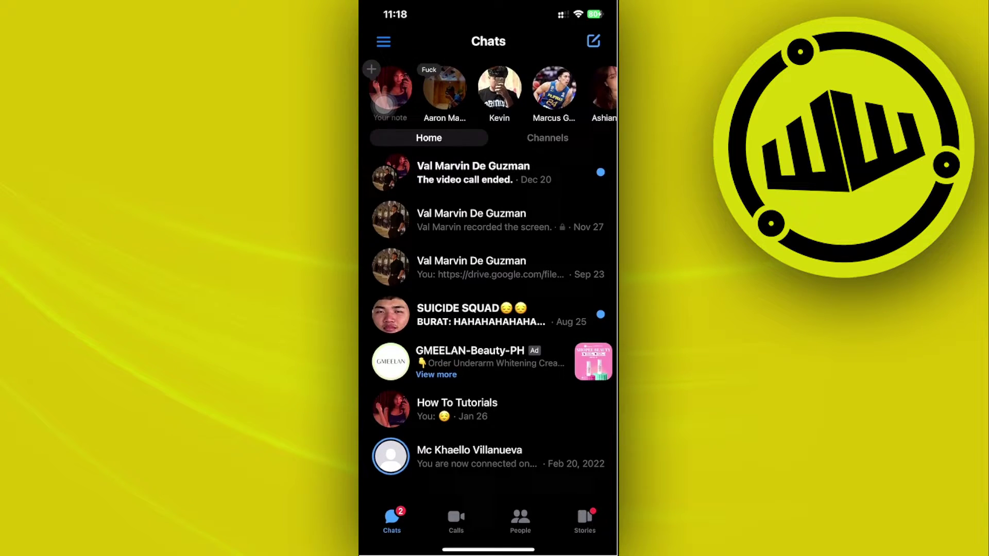
click(473, 172)
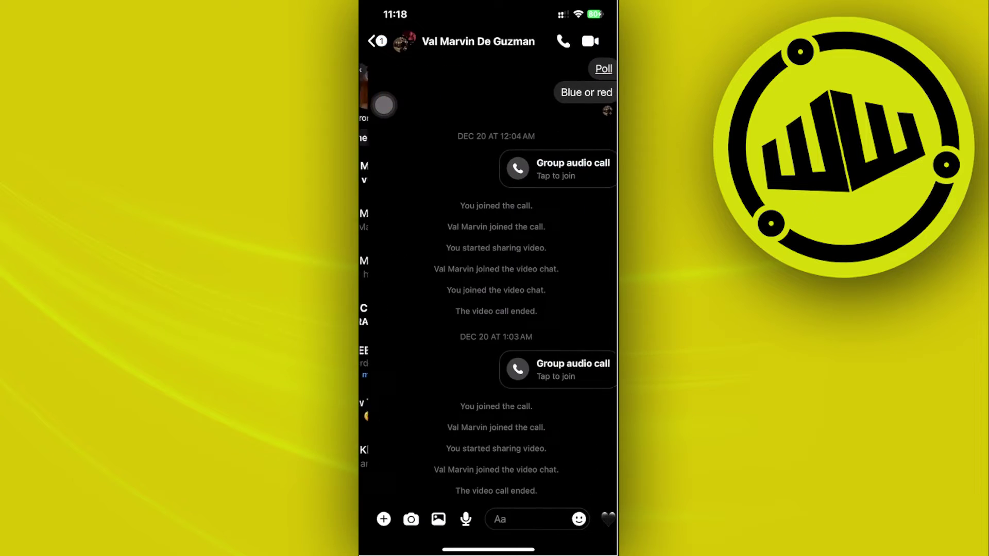
click(592, 41)
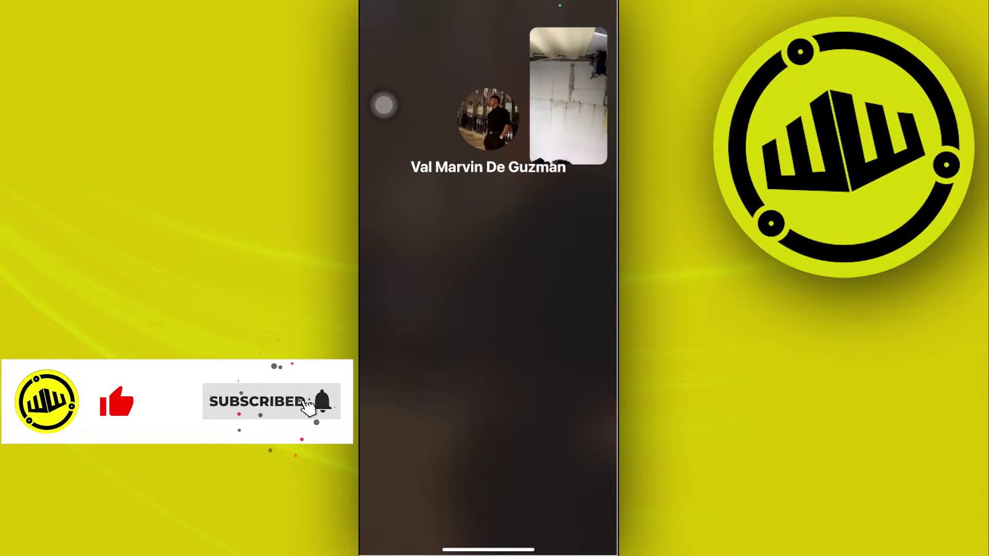
Share the phone screen in the call and start the screen broadcast.
drag(488, 472, 487, 194)
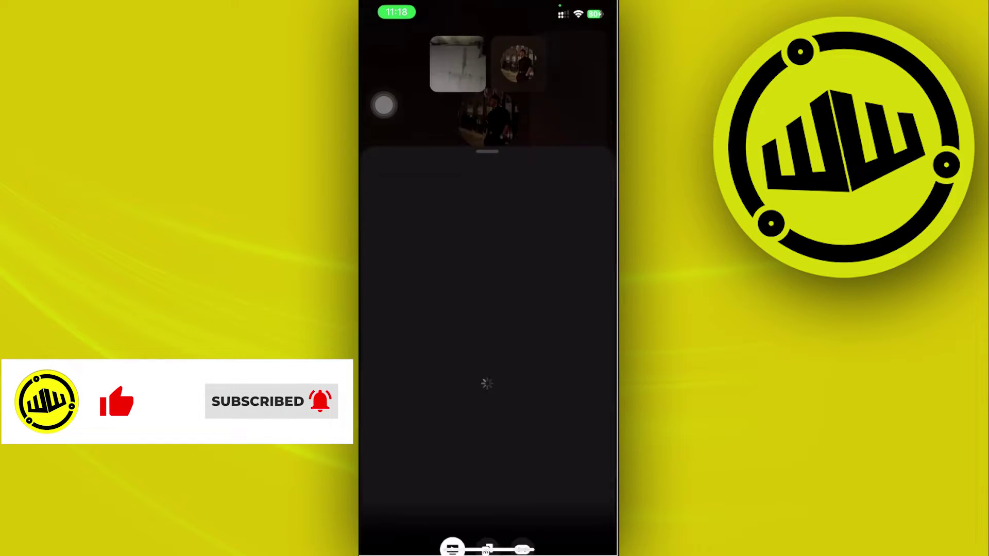
click(488, 506)
click(488, 333)
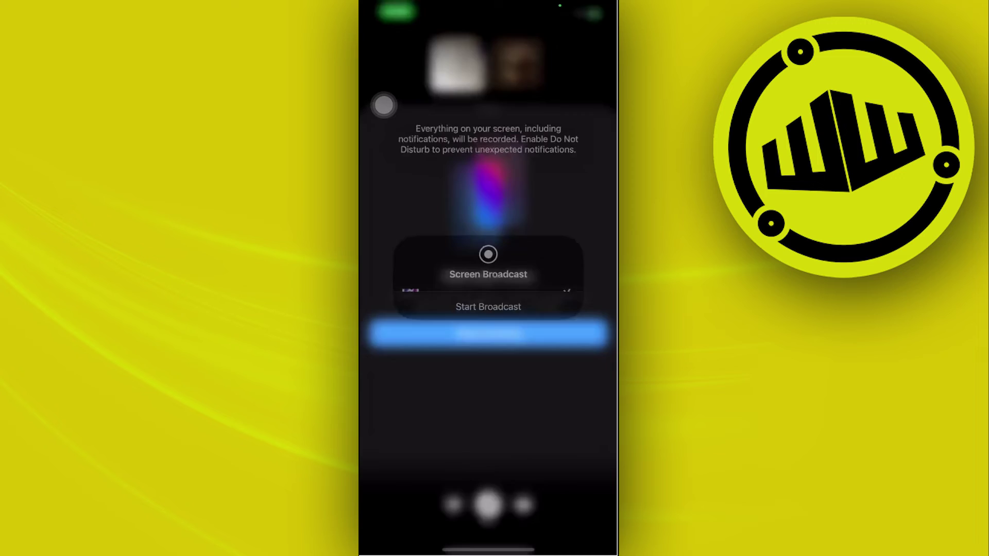
click(488, 324)
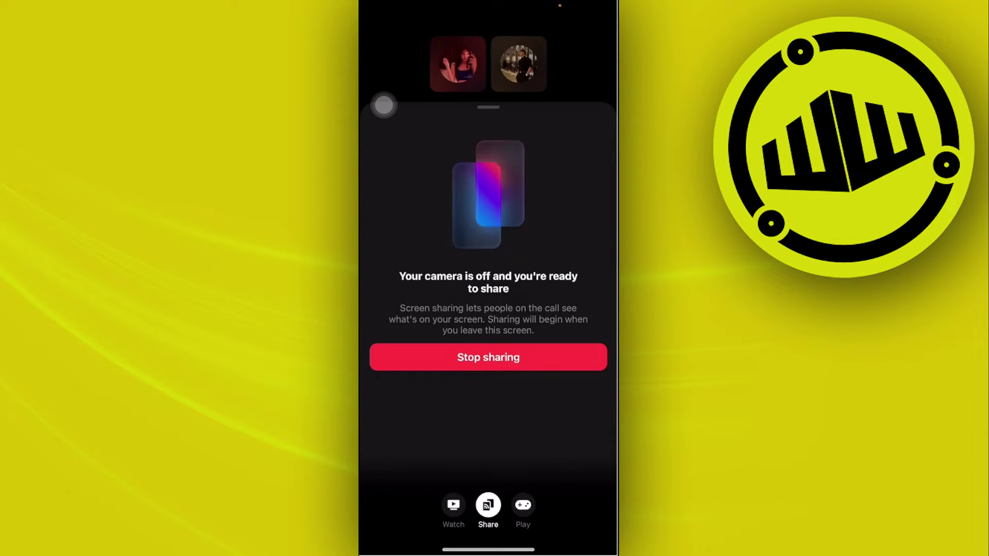
scroll(488, 309, down, 3)
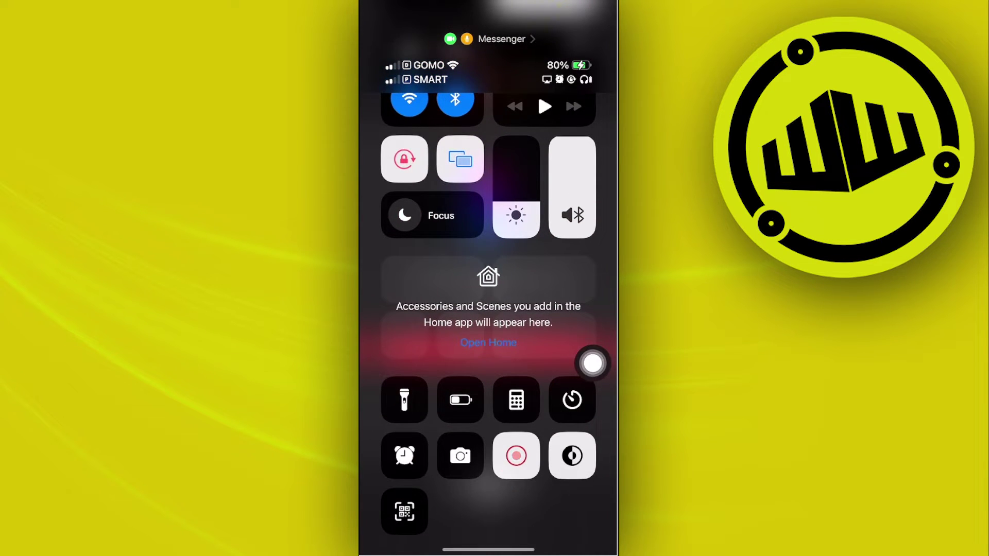
Open the Screen Recording panel showing the running Messenger broadcast.
click(516, 456)
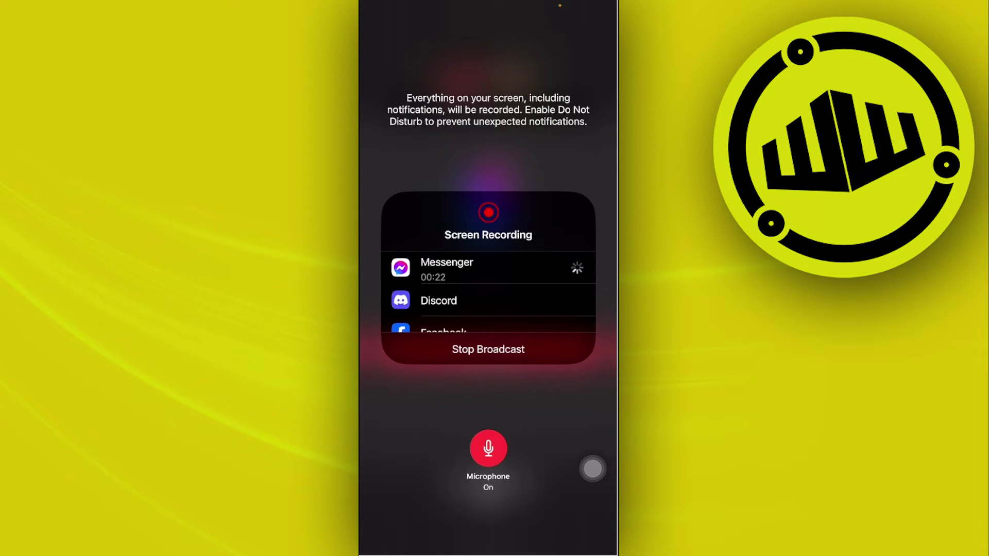
Toggle the broadcast microphone off and back on, then dismiss the Screen Recording panel.
click(489, 448)
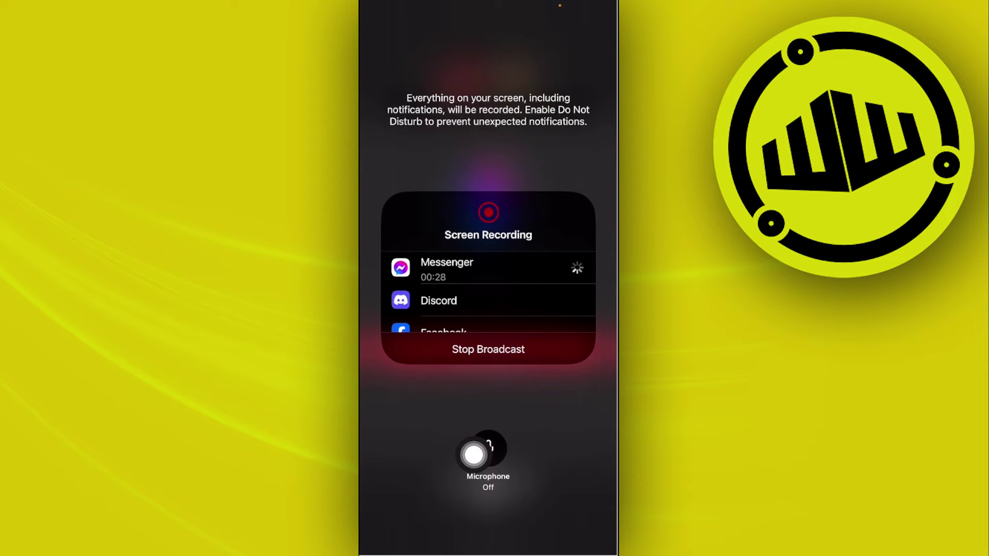
click(488, 448)
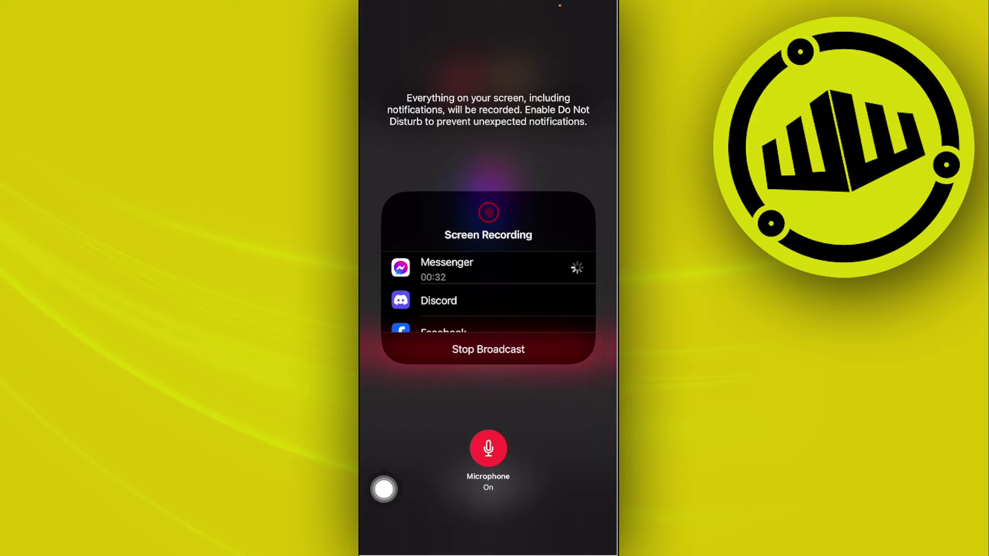
click(384, 488)
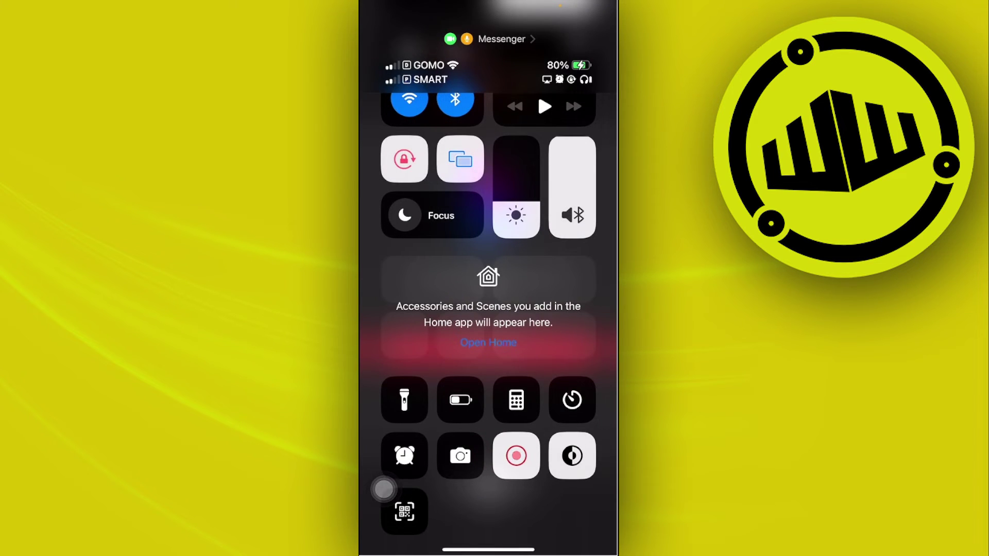